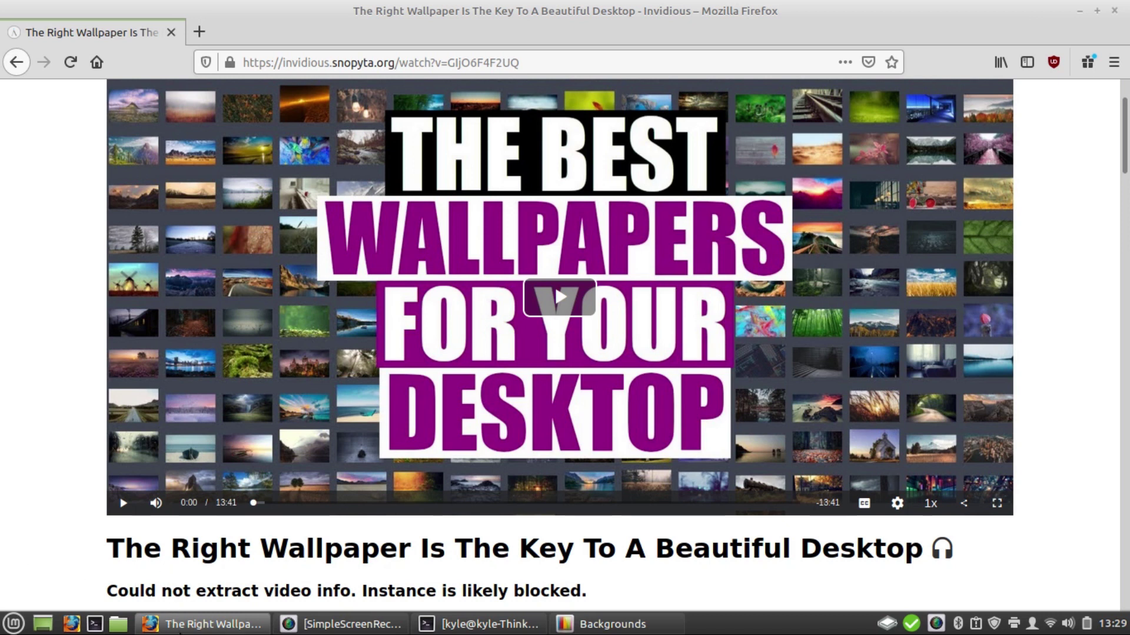
# Try Ulyana's Small Town and Taipei, settle on Brazilian Winter, then restore the video page.
pyautogui.click(176, 618)
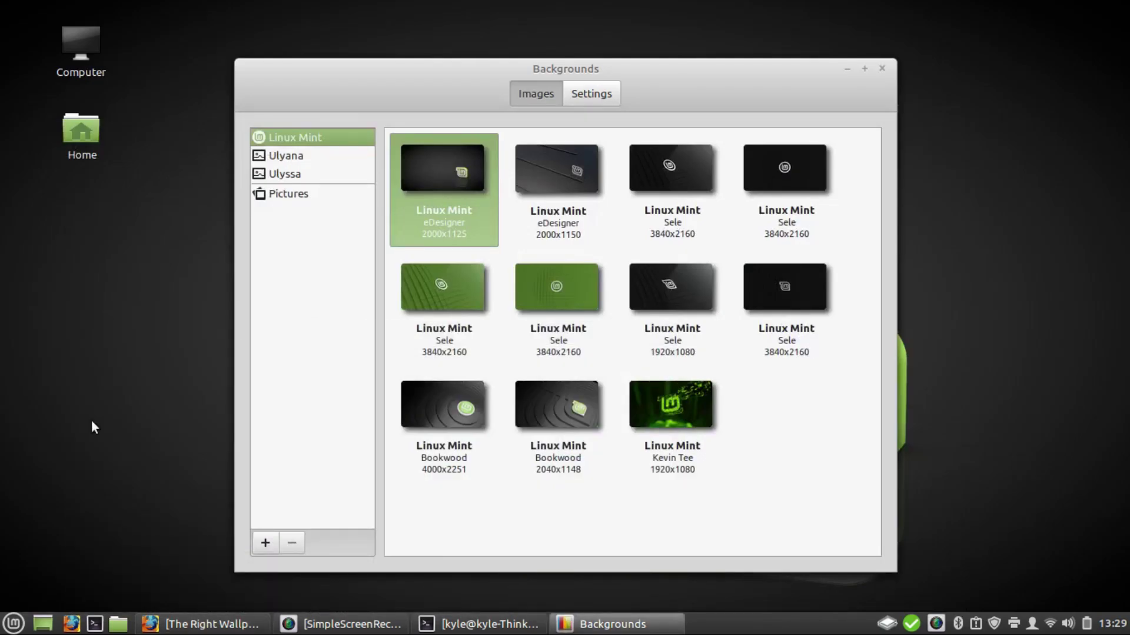
pyautogui.click(292, 155)
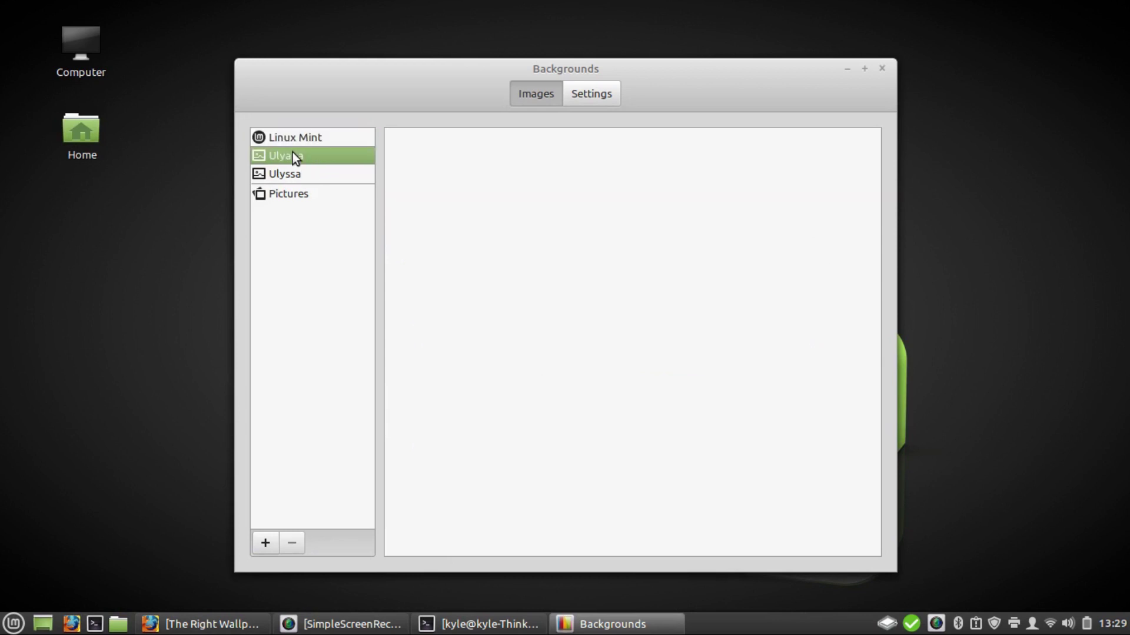
pyautogui.click(513, 273)
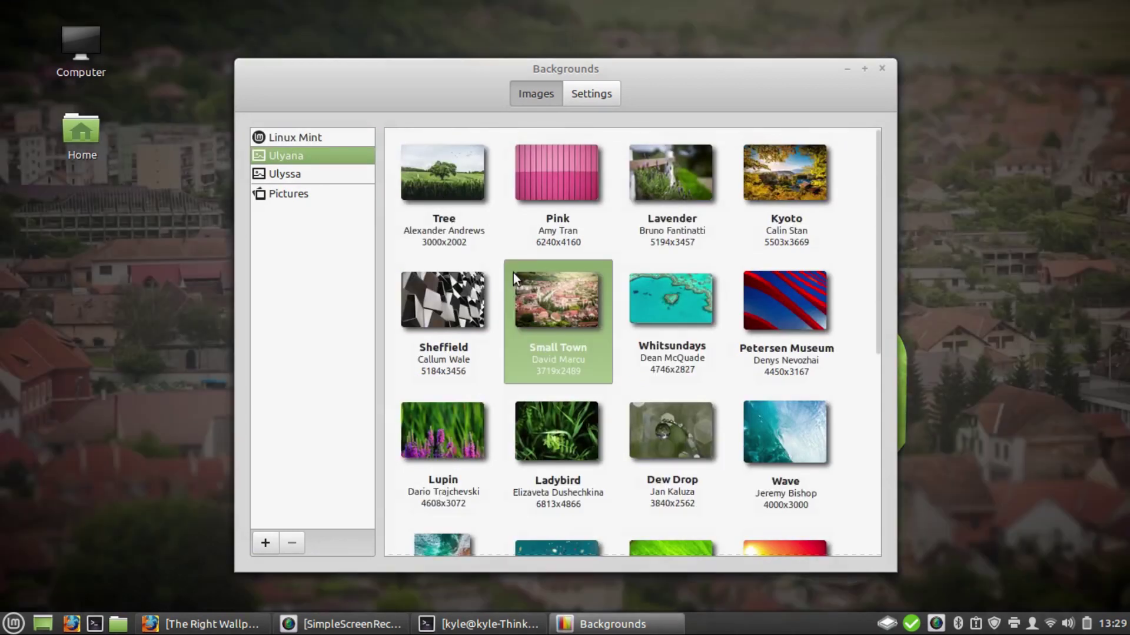
pyautogui.scroll(-5, 525, 380)
pyautogui.click(652, 363)
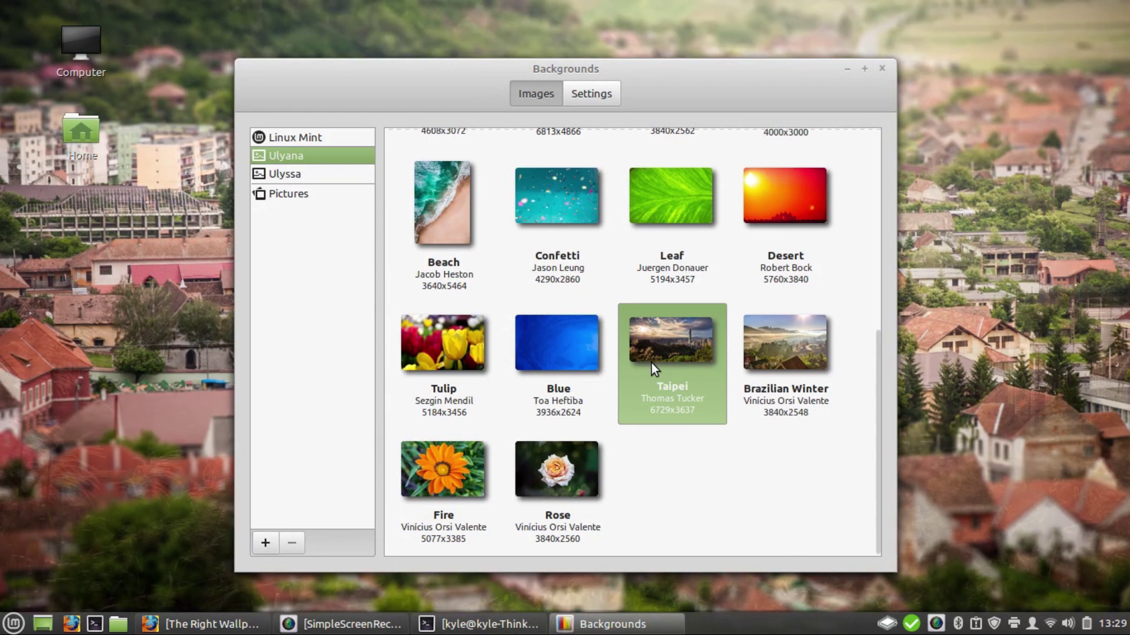
pyautogui.click(751, 380)
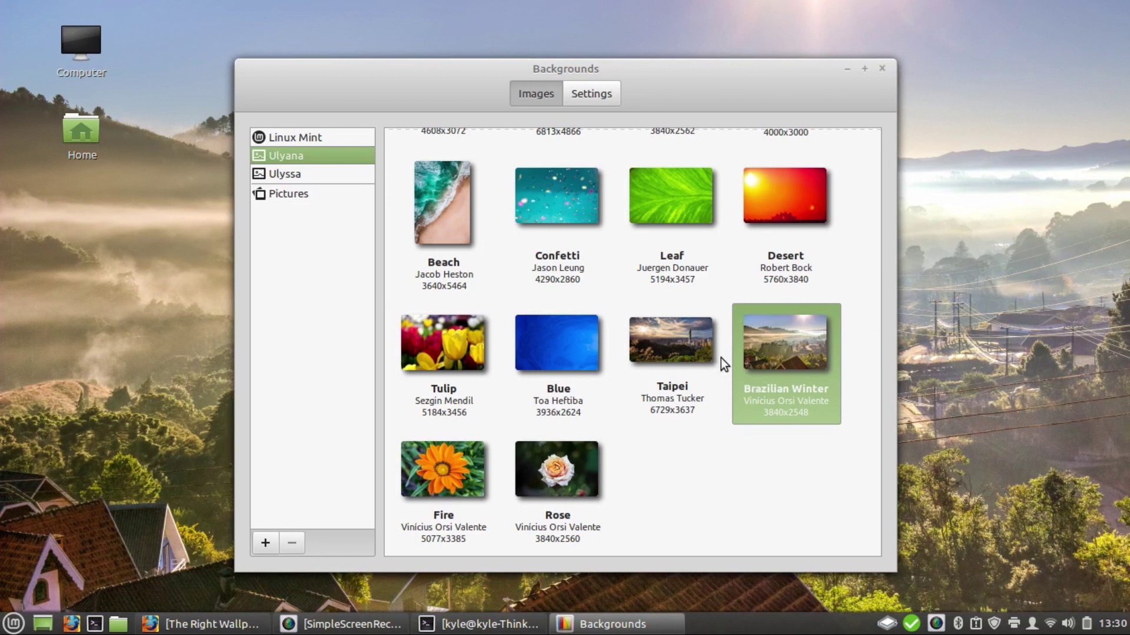
pyautogui.click(208, 624)
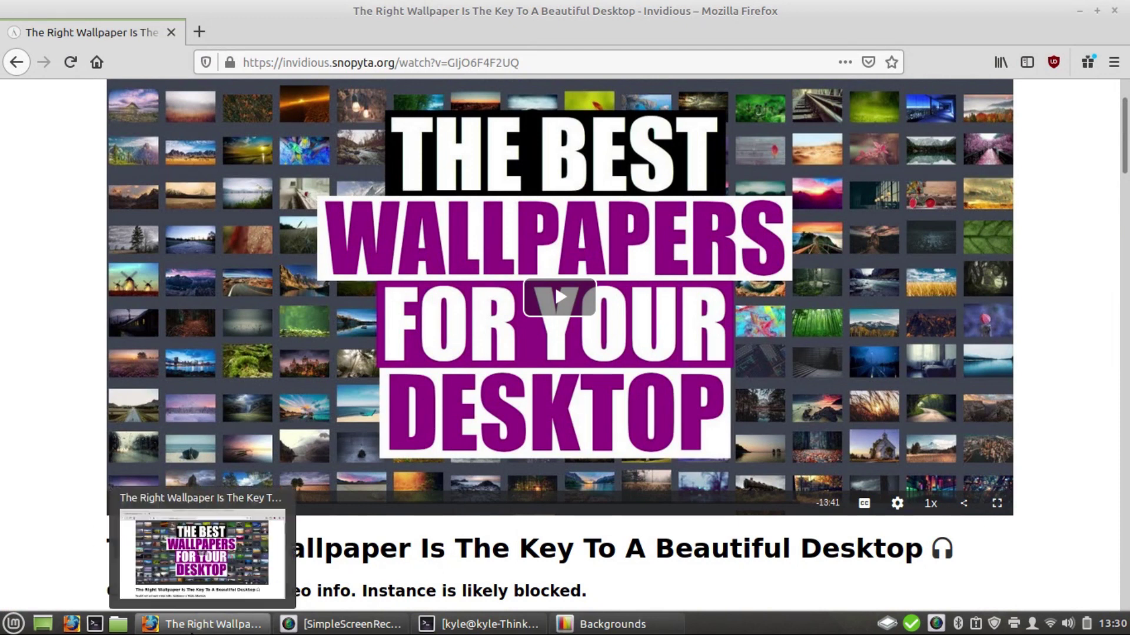
# Minimize Firefox to reveal the desktop and Backgrounds window.
pyautogui.click(194, 624)
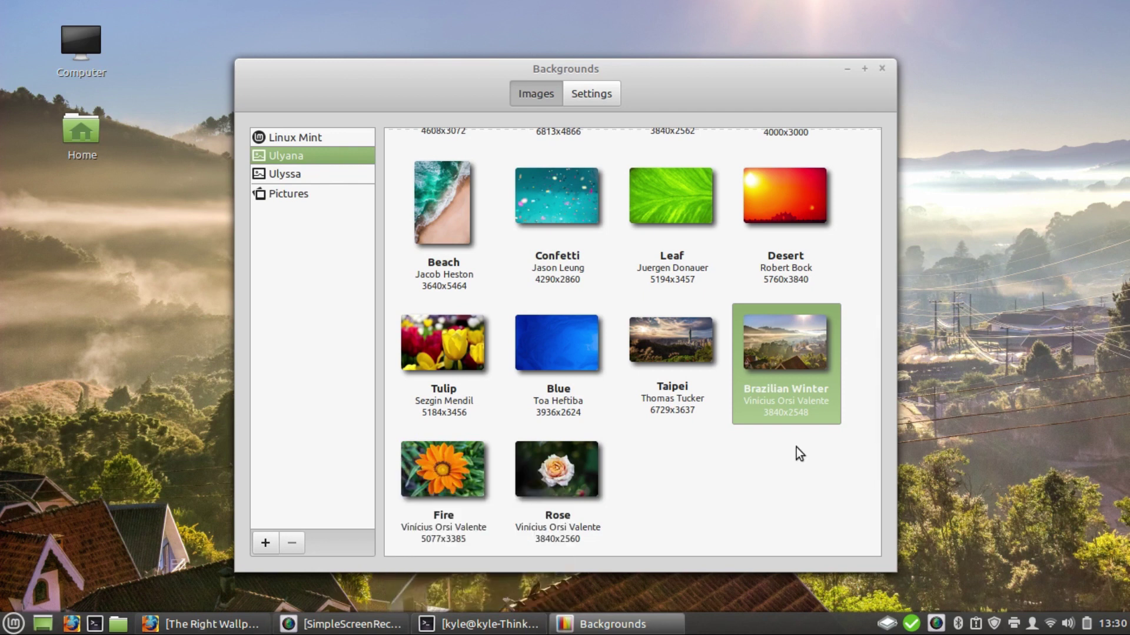
# In a new terminal, run 'apt search mint-backgrounds' to list the wallpaper packages.
pyautogui.hotkey('ctrl', 'alt', 't')
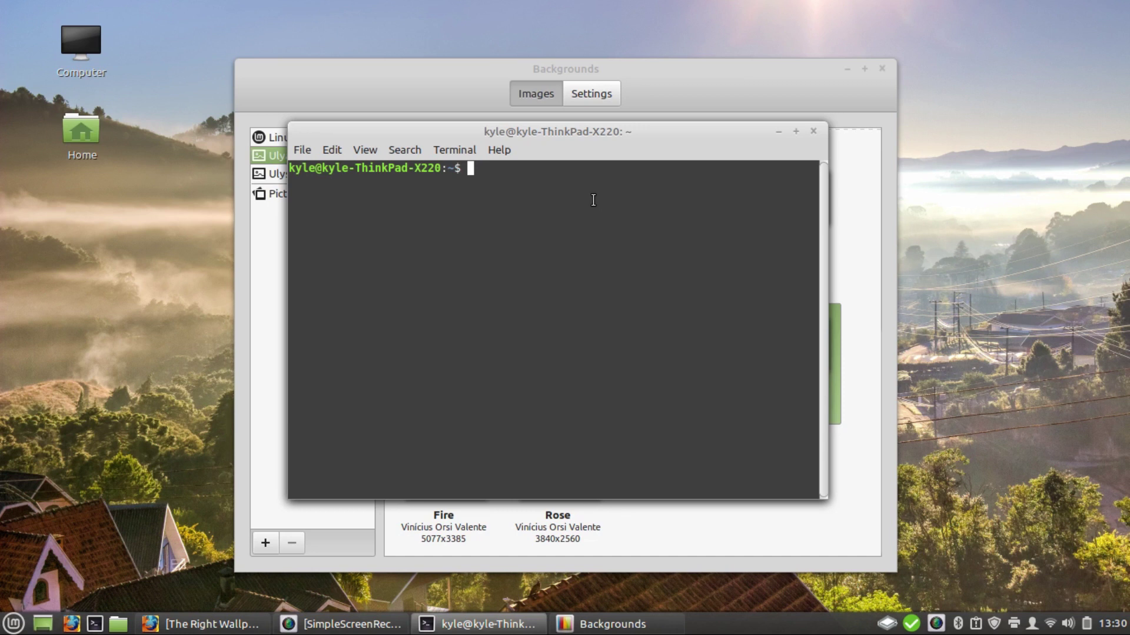
pyautogui.write('apt search ')
pyautogui.write('mint-bac')
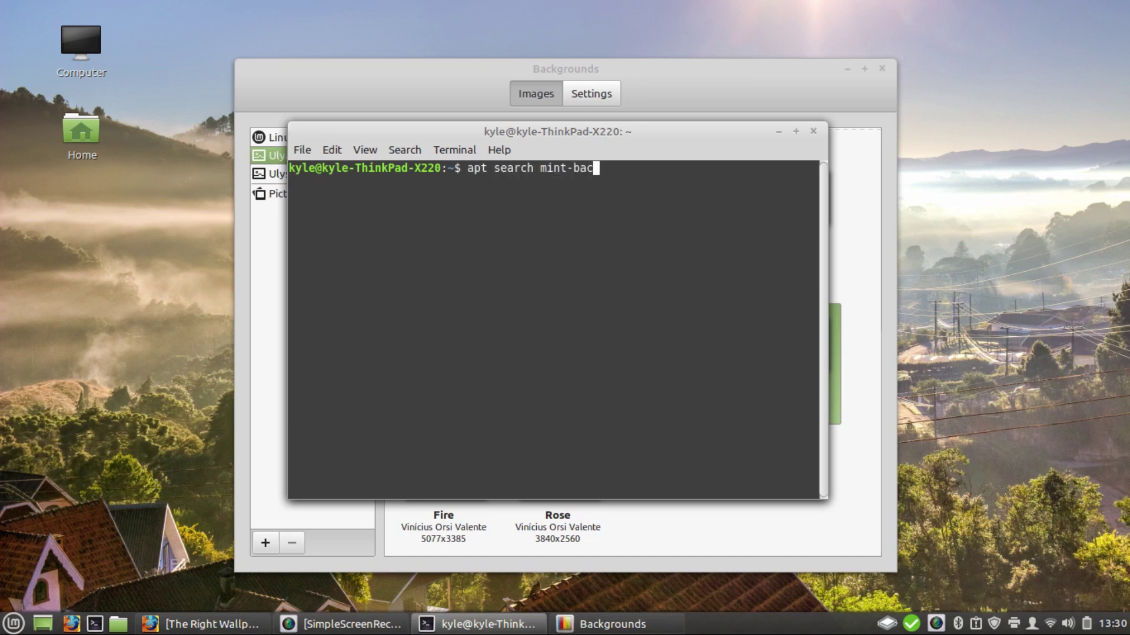
pyautogui.write('kgrounds')
pyautogui.press('Return')
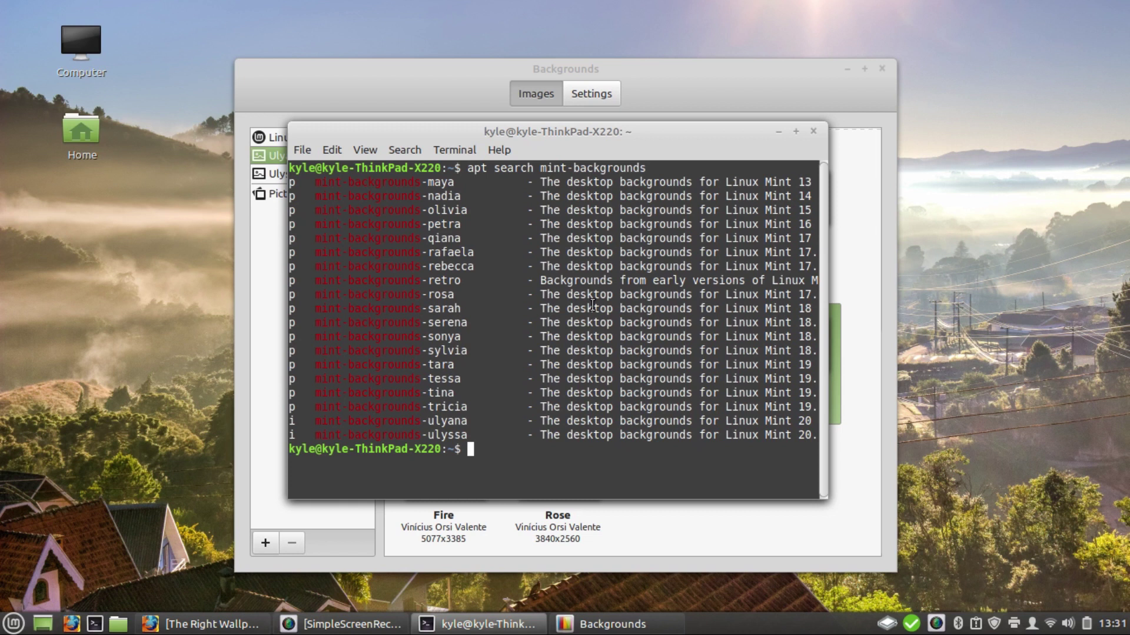
pyautogui.write('sudo apt ')
pyautogui.write('install mint')
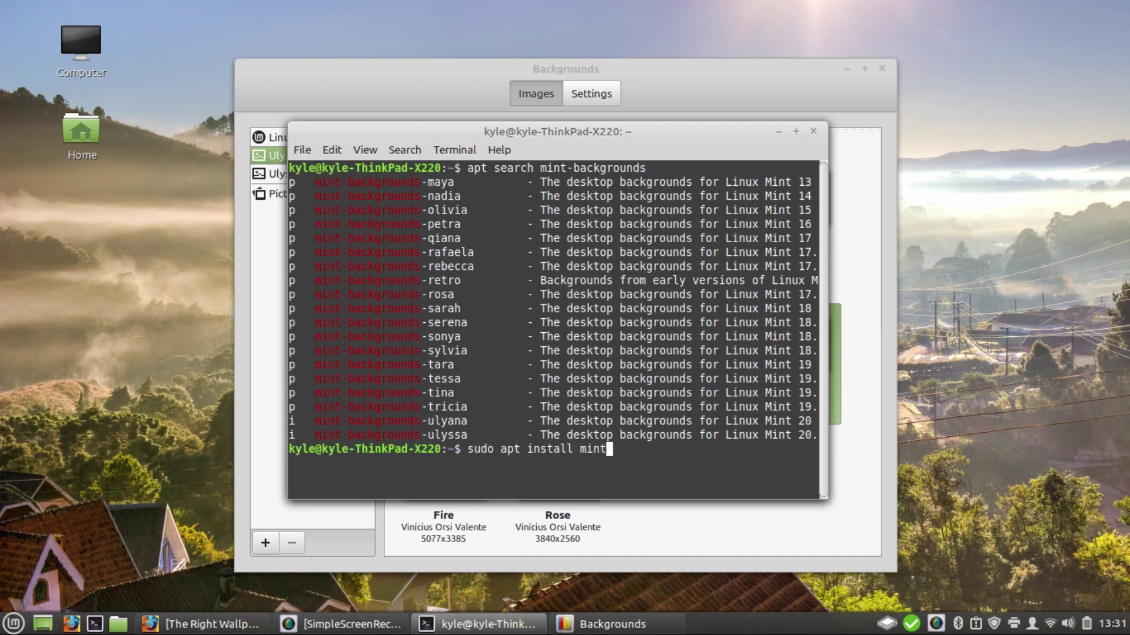
pyautogui.write('-bacg')
# Run 'sudo apt install mint-backgrounds-*' and confirm the install of all 17 new sets.
pyautogui.press('Tab')
pyautogui.write('*')
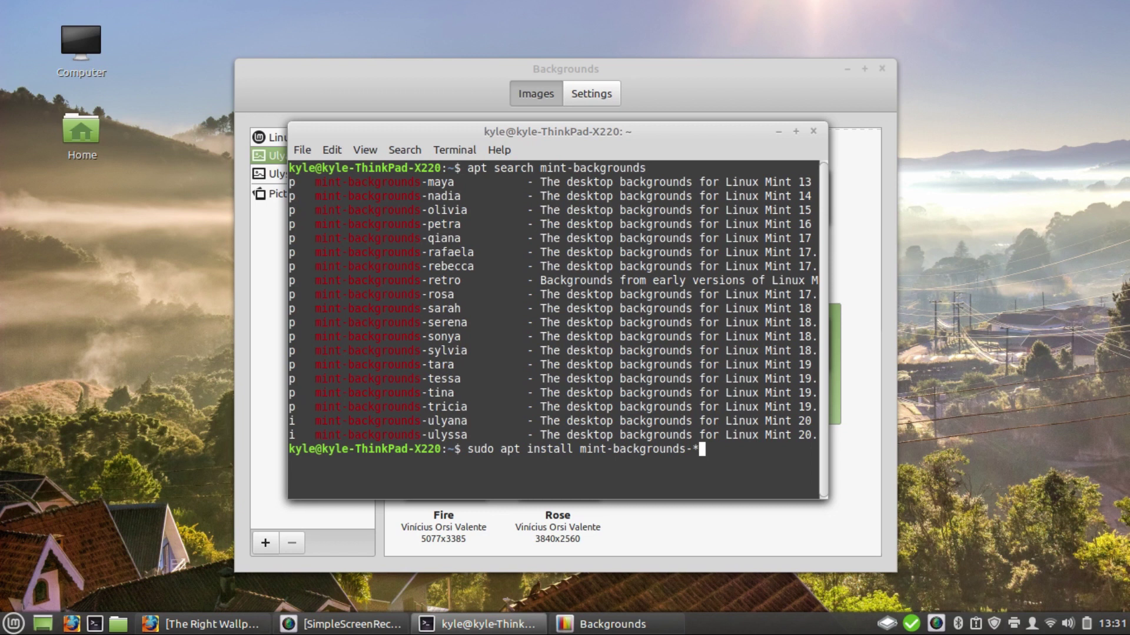
pyautogui.press('BackSpace')
pyautogui.write('retro')
pyautogui.press('BackSpace')
pyautogui.press('BackSpace')
pyautogui.press('BackSpace')
pyautogui.press('BackSpace')
pyautogui.press('BackSpace')
pyautogui.write('*')
pyautogui.press('Return')
pyautogui.press('Return')
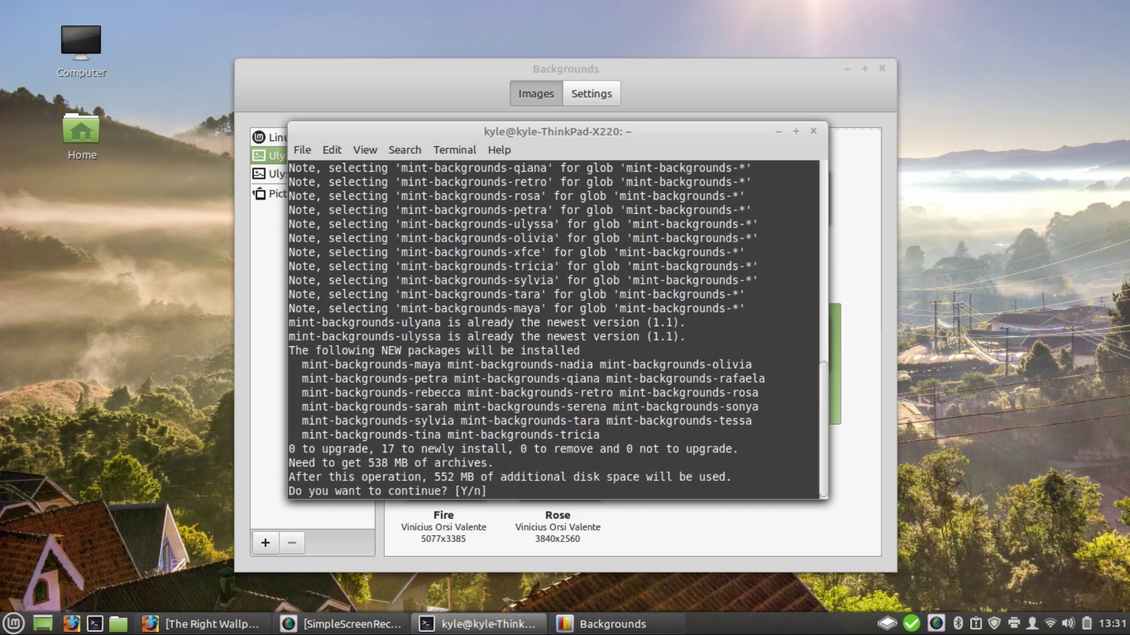
pyautogui.write('y')
pyautogui.press('Return')
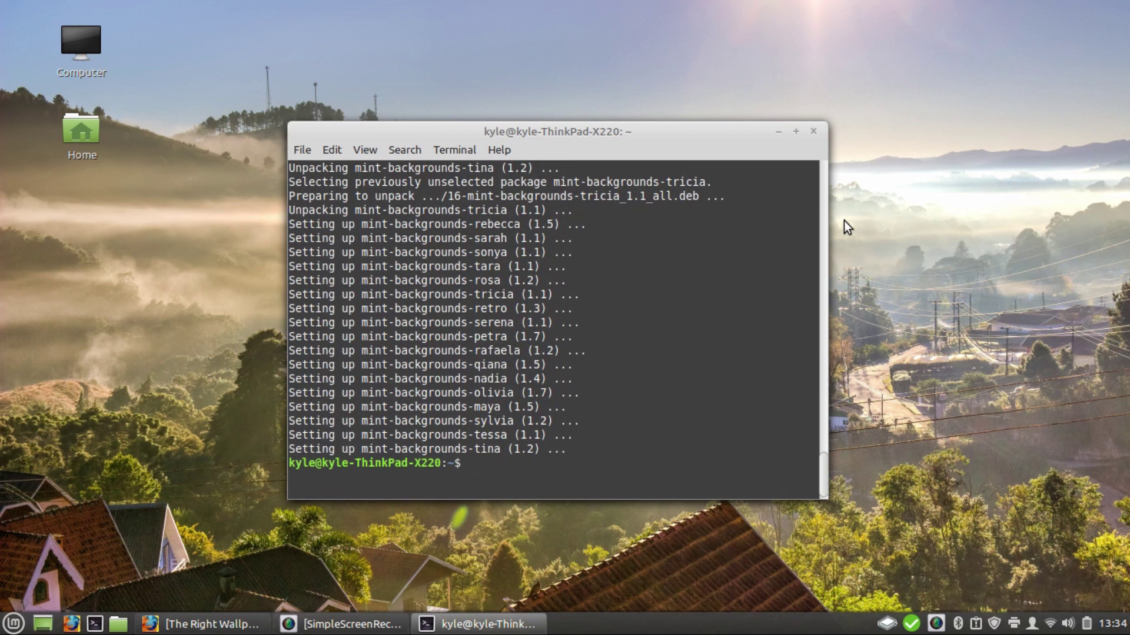
# Set Retro's A-Effect 5 as the wallpaper, then minimize Backgrounds and the terminal.
pyautogui.rightClick(844, 227)
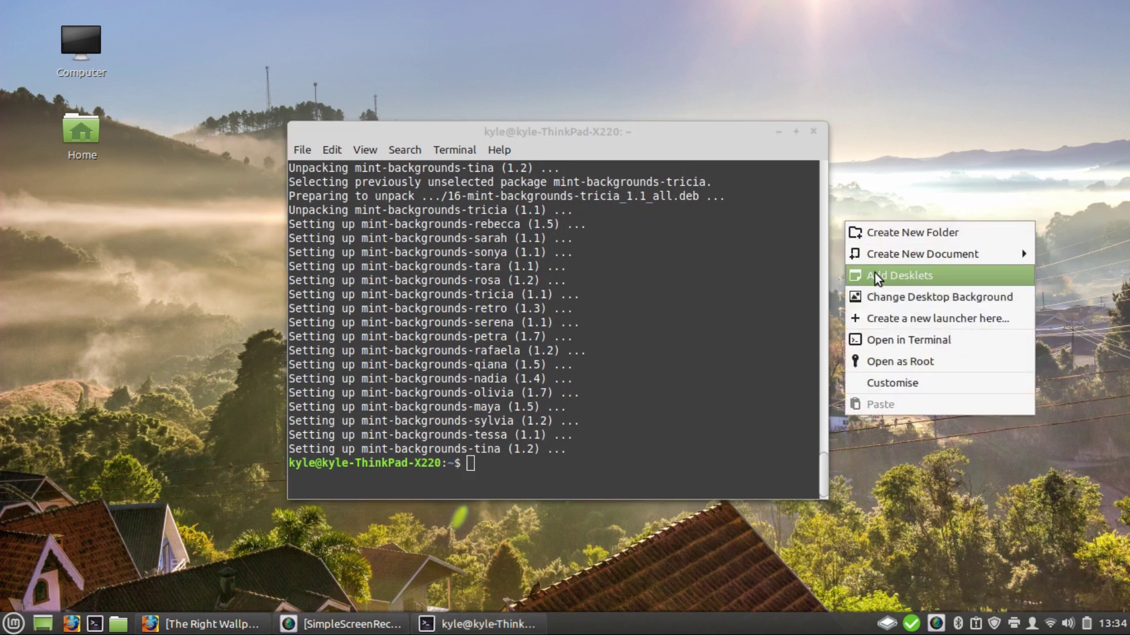
pyautogui.click(880, 298)
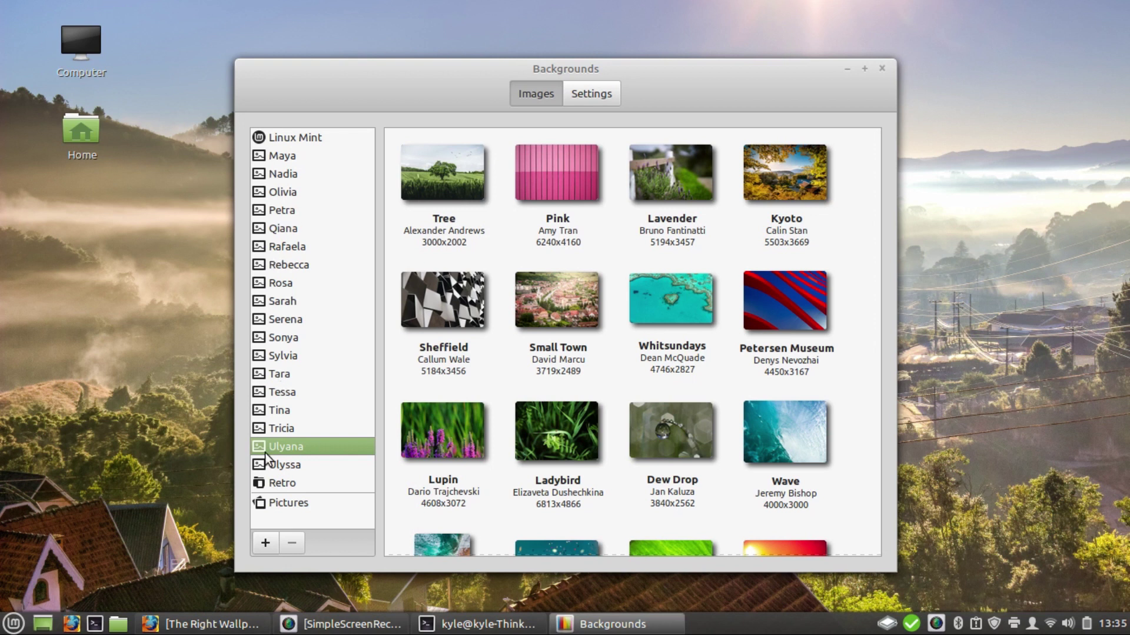
pyautogui.click(287, 490)
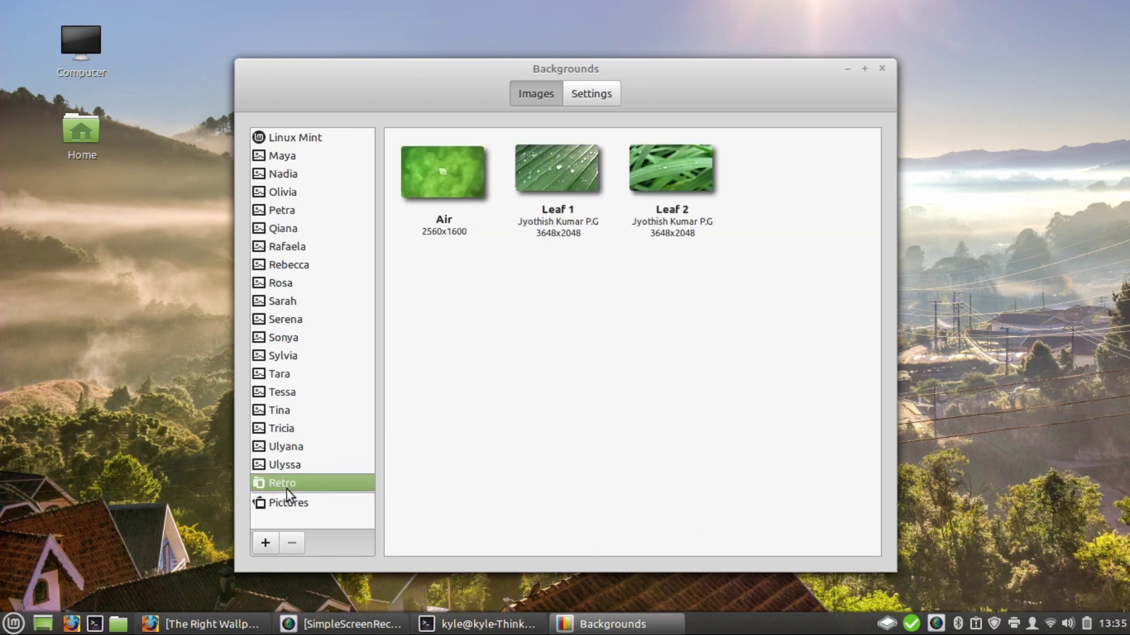
pyautogui.scroll(-3, 512, 353)
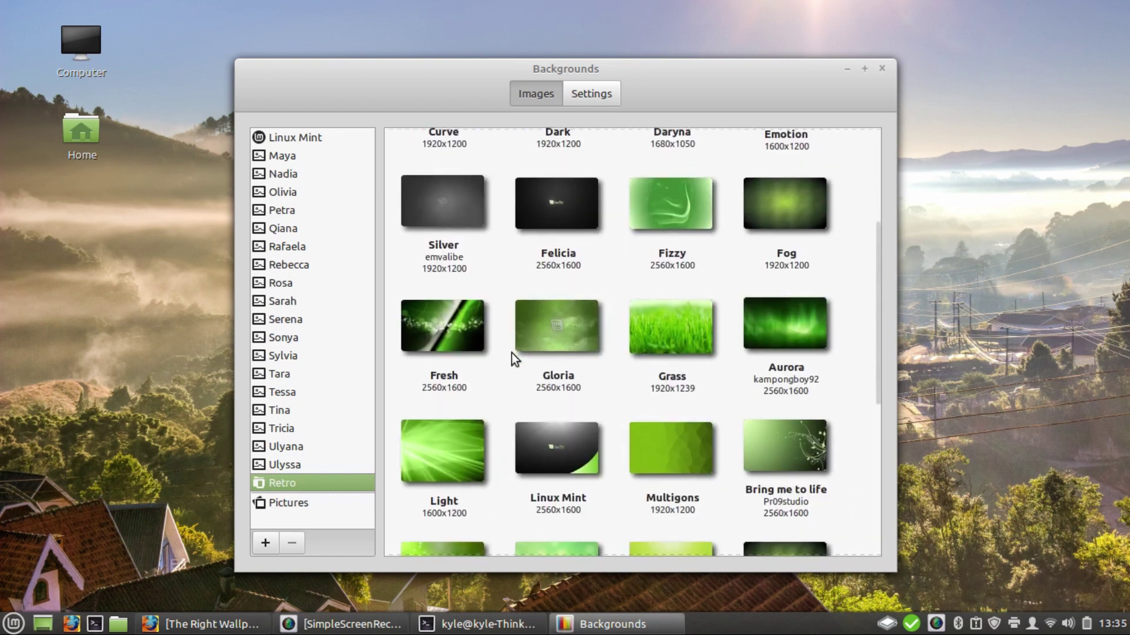
pyautogui.scroll(-3, 548, 418)
pyautogui.scroll(-2, 548, 419)
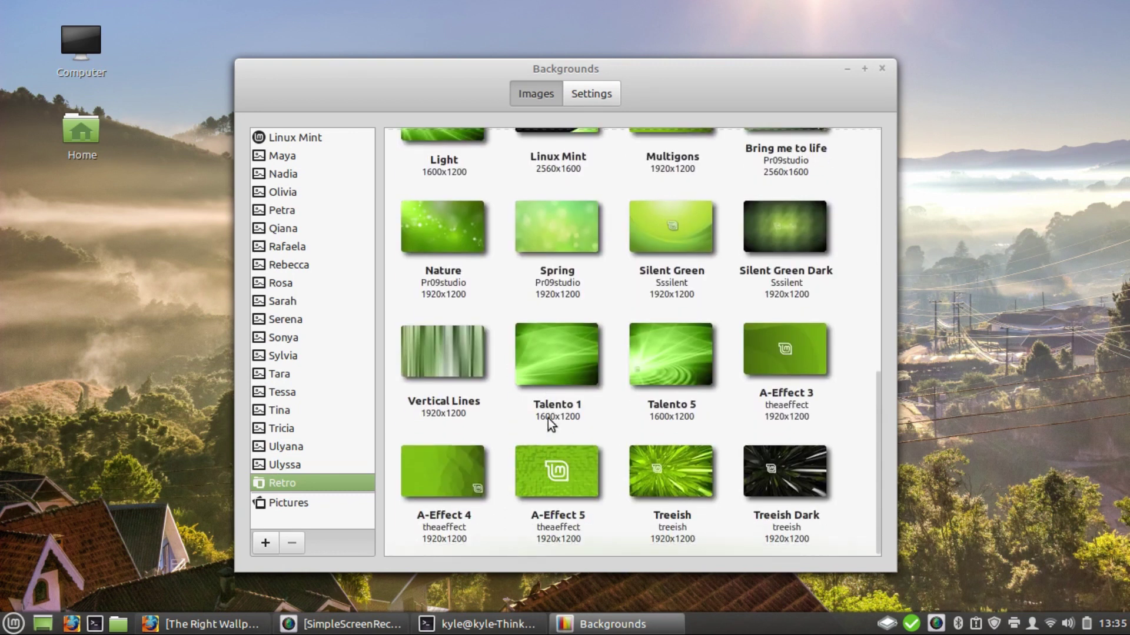
pyautogui.click(561, 473)
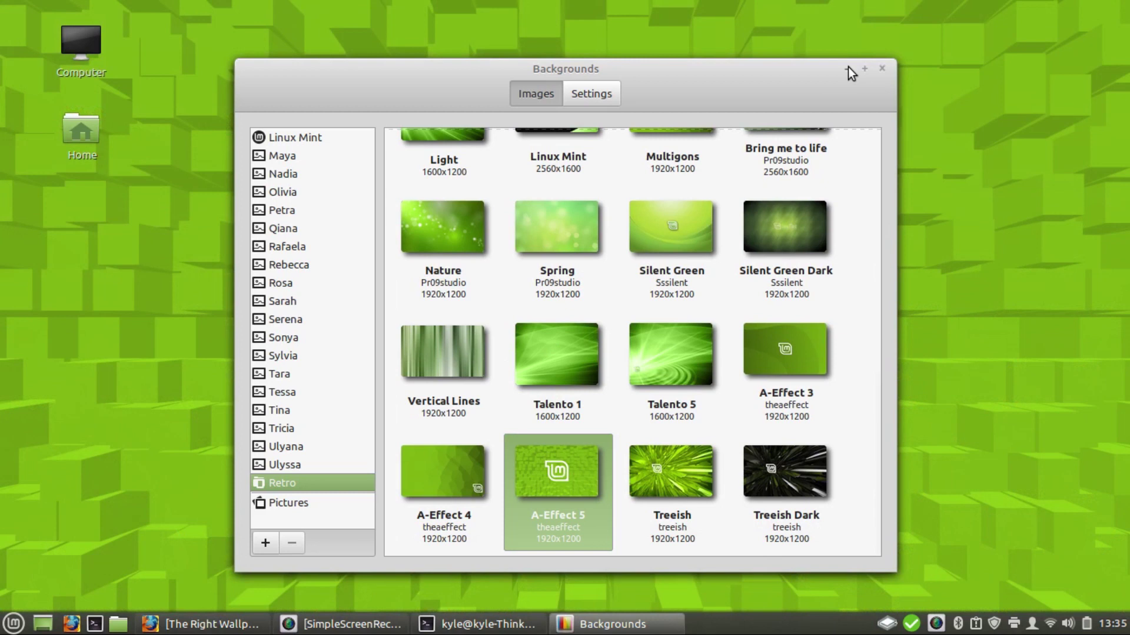
pyautogui.click(848, 67)
pyautogui.click(779, 130)
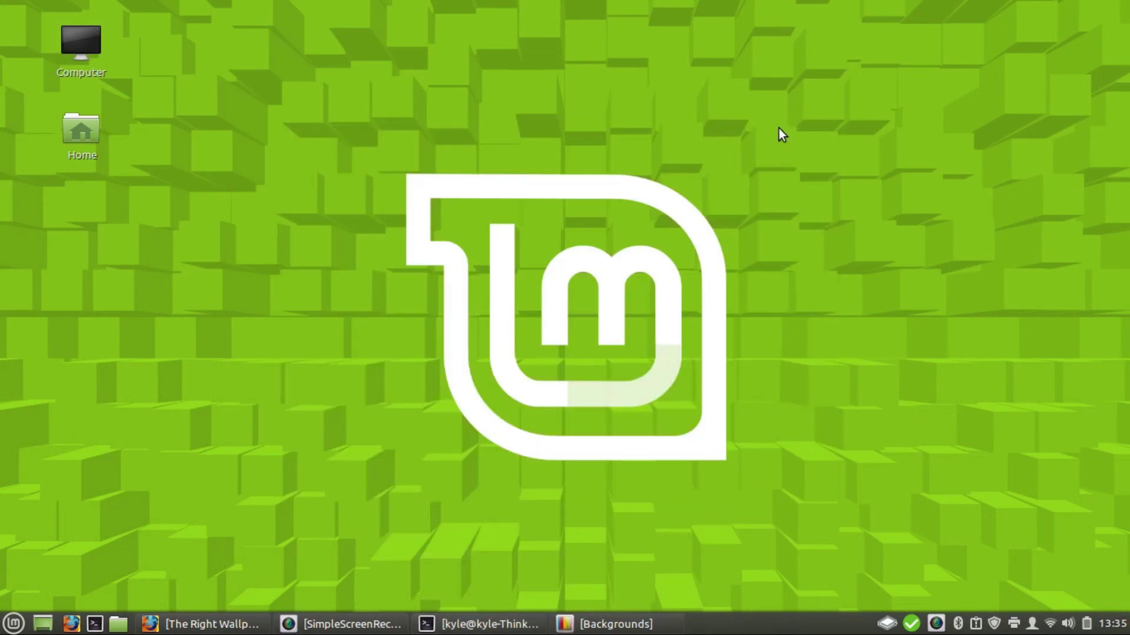